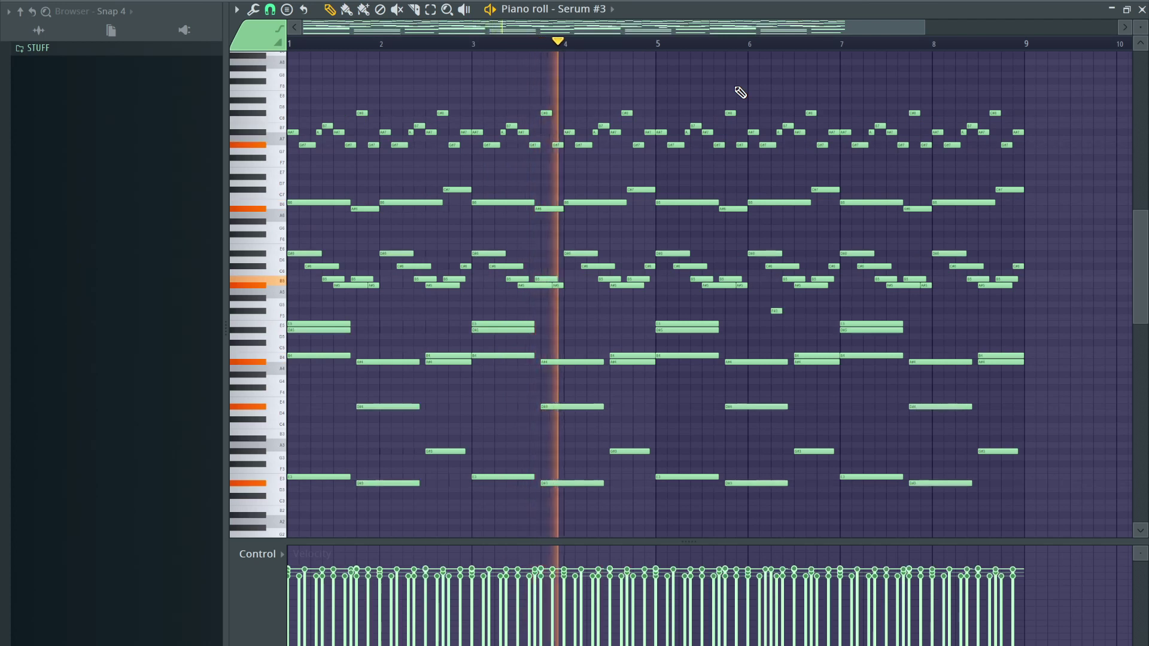
Step: Close the Serum #3 piano roll and play back the Serum #6 notes in their own piano roll
{"action": "key", "text": "space"}
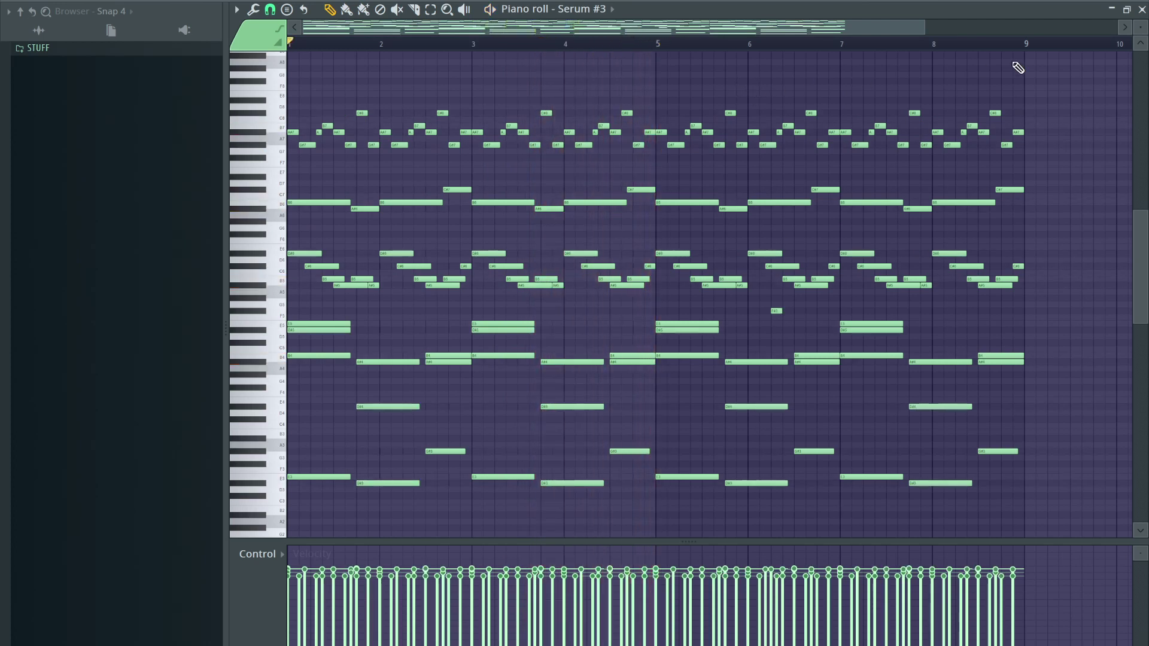
{"action": "left_click", "coordinate": [1140, 10]}
{"action": "right_click", "coordinate": [341, 100]}
{"action": "left_click", "coordinate": [378, 100]}
{"action": "right_click", "coordinate": [376, 99]}
{"action": "left_click", "coordinate": [410, 100]}
{"action": "key", "text": "space"}
{"action": "scroll", "coordinate": [503, 137], "scroll_direction": "up", "scroll_amount": 1}
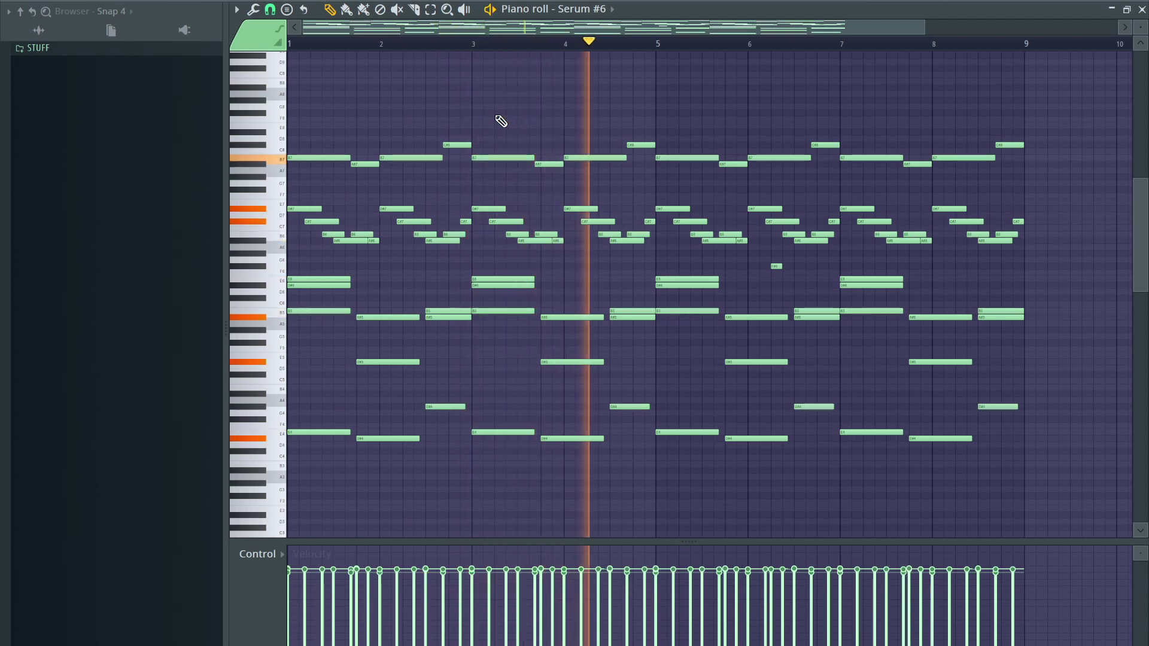
{"action": "key", "text": "space"}
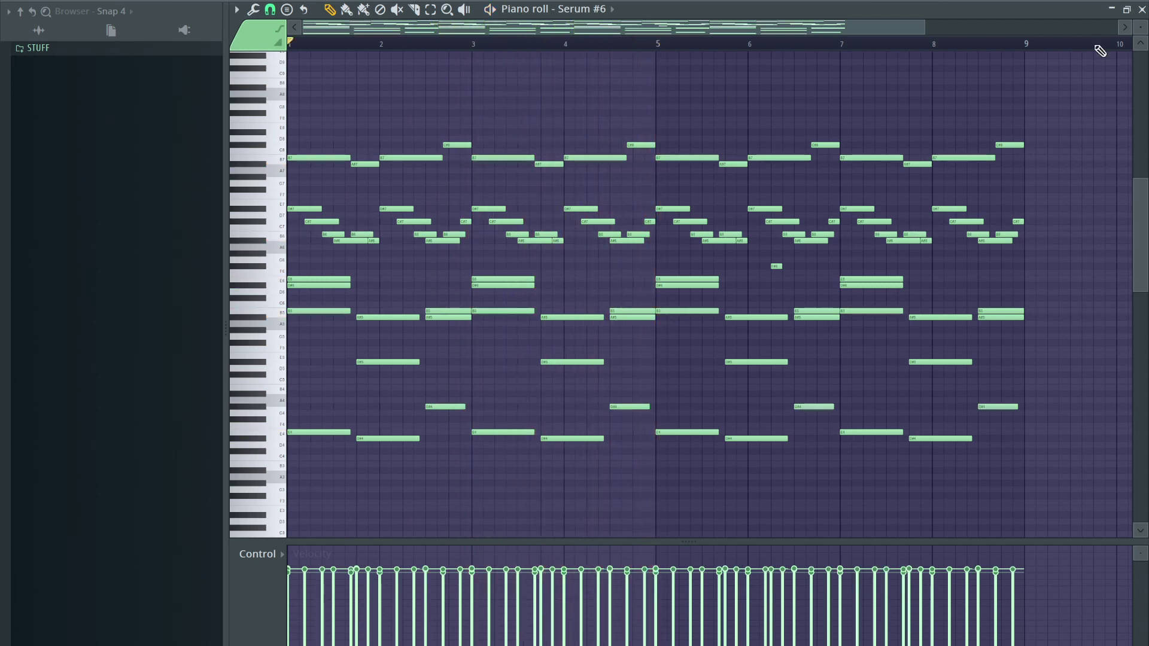
{"action": "left_click", "coordinate": [1142, 10]}
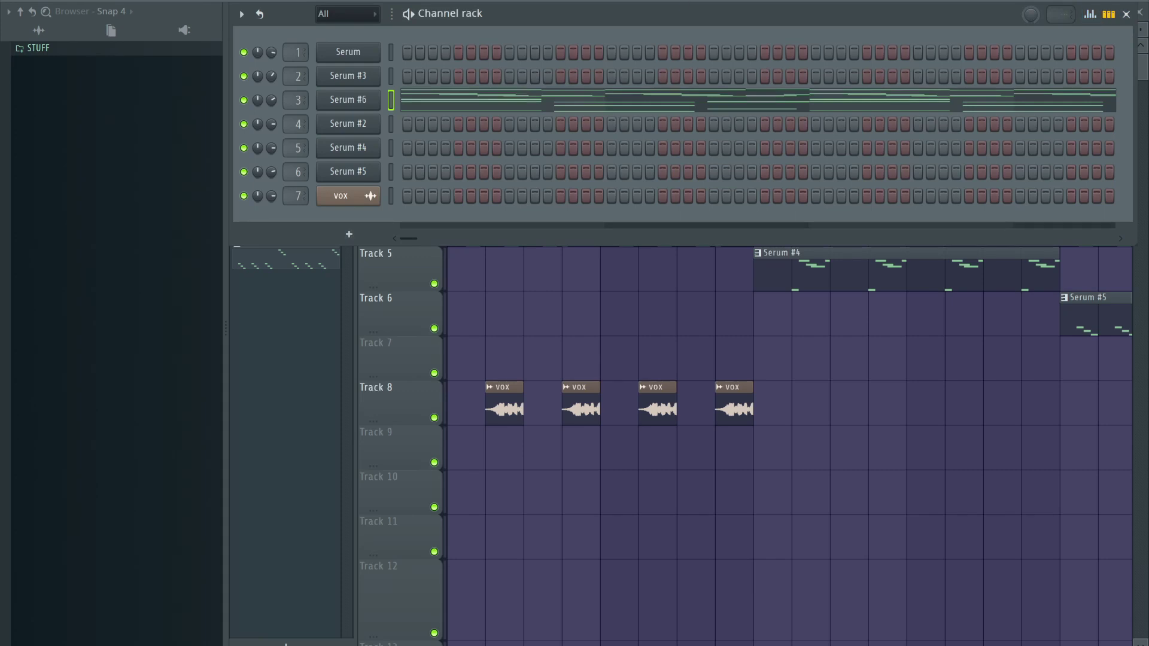
Step: Open the Serum #2 channel's piano roll and start playback of its melody
{"action": "right_click", "coordinate": [373, 126]}
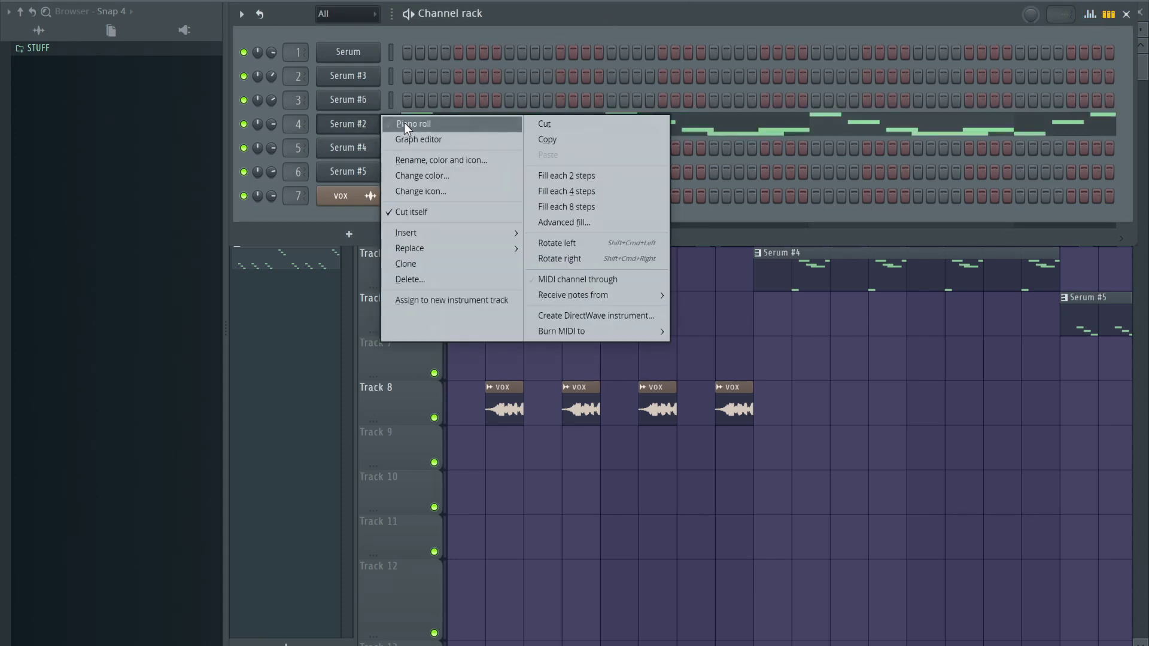
{"action": "left_click", "coordinate": [403, 124]}
{"action": "key", "text": "space"}
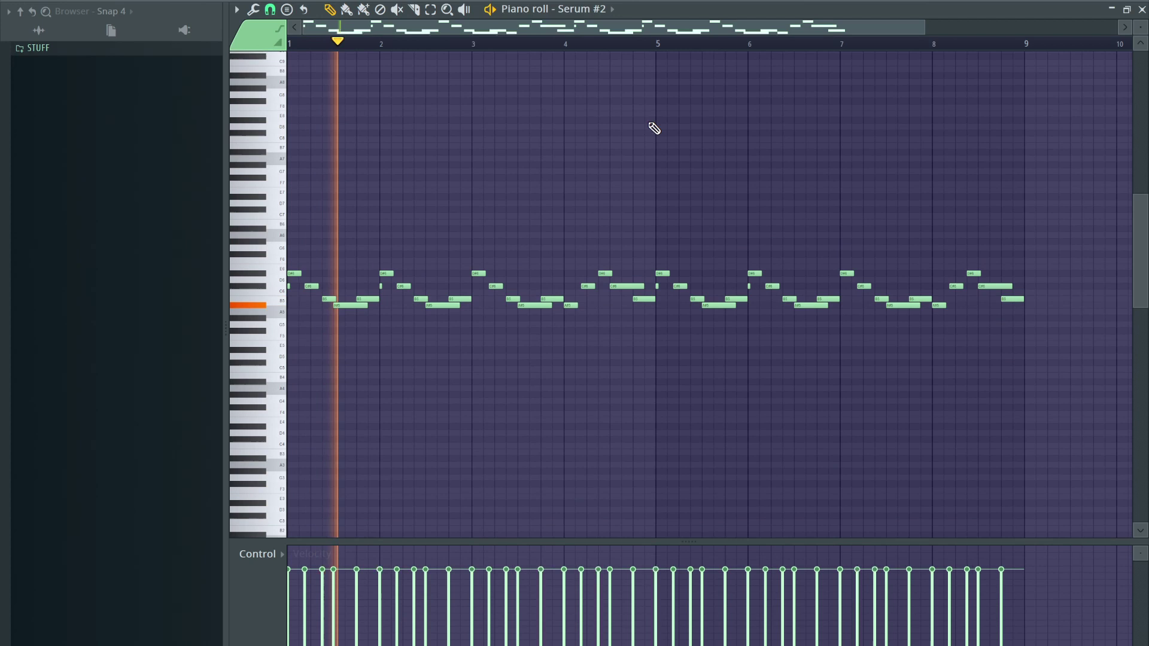
Step: Inspect the Fruity Reeverb 2 settings on the Serum #2 mixer track, and close the mixer and piano roll
{"action": "key", "text": "F9"}
{"action": "left_click", "coordinate": [335, 412]}
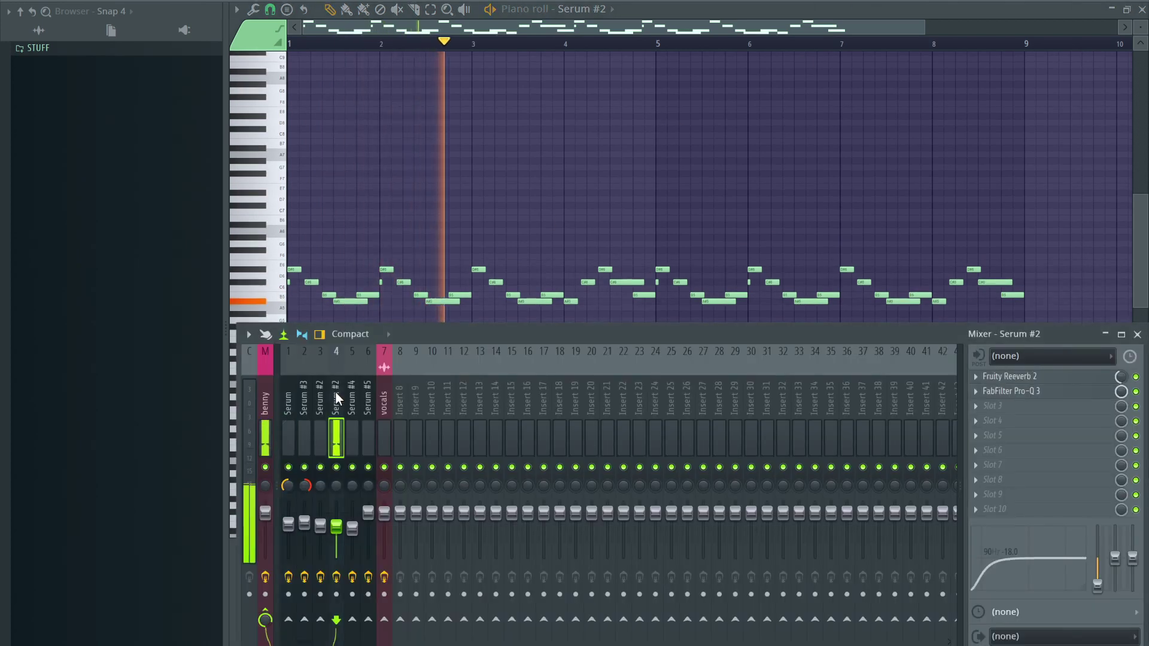
{"action": "left_click", "coordinate": [1017, 376]}
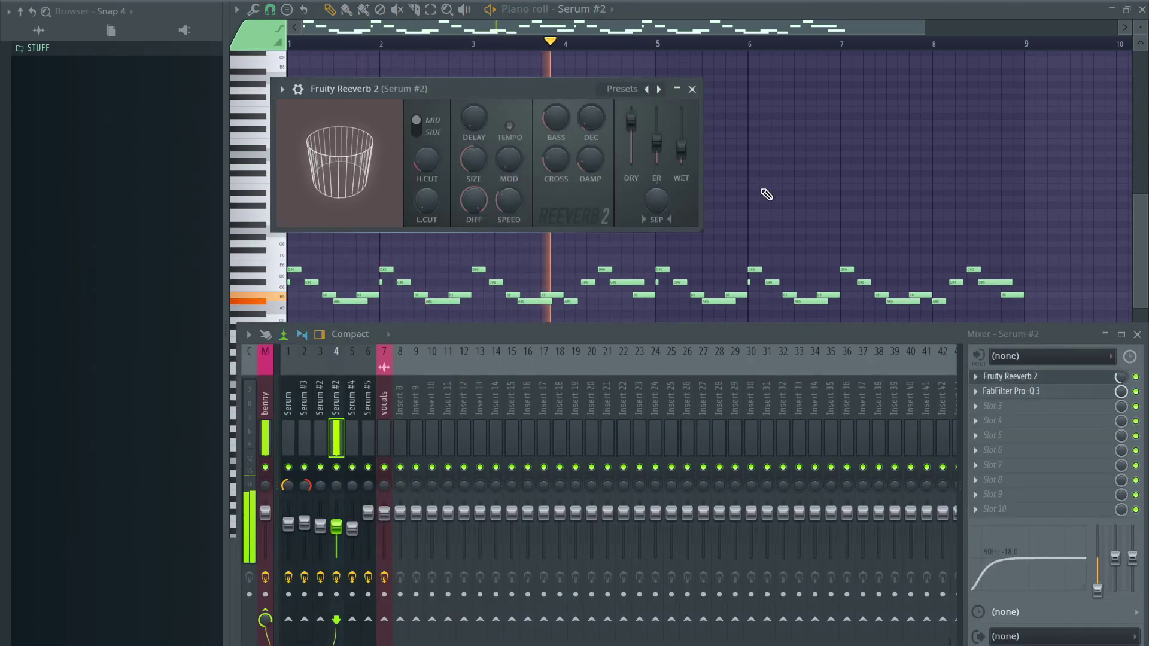
{"action": "left_click", "coordinate": [696, 91]}
{"action": "left_click", "coordinate": [1136, 334]}
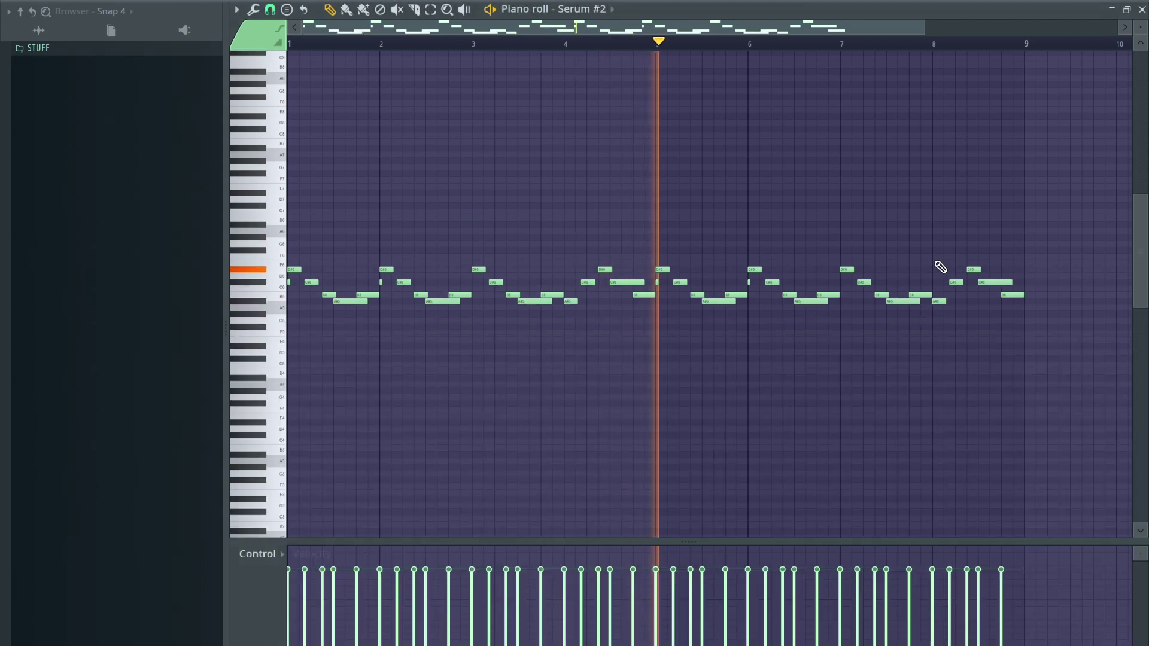
{"action": "scroll", "coordinate": [829, 204], "scroll_direction": "down", "scroll_amount": 2}
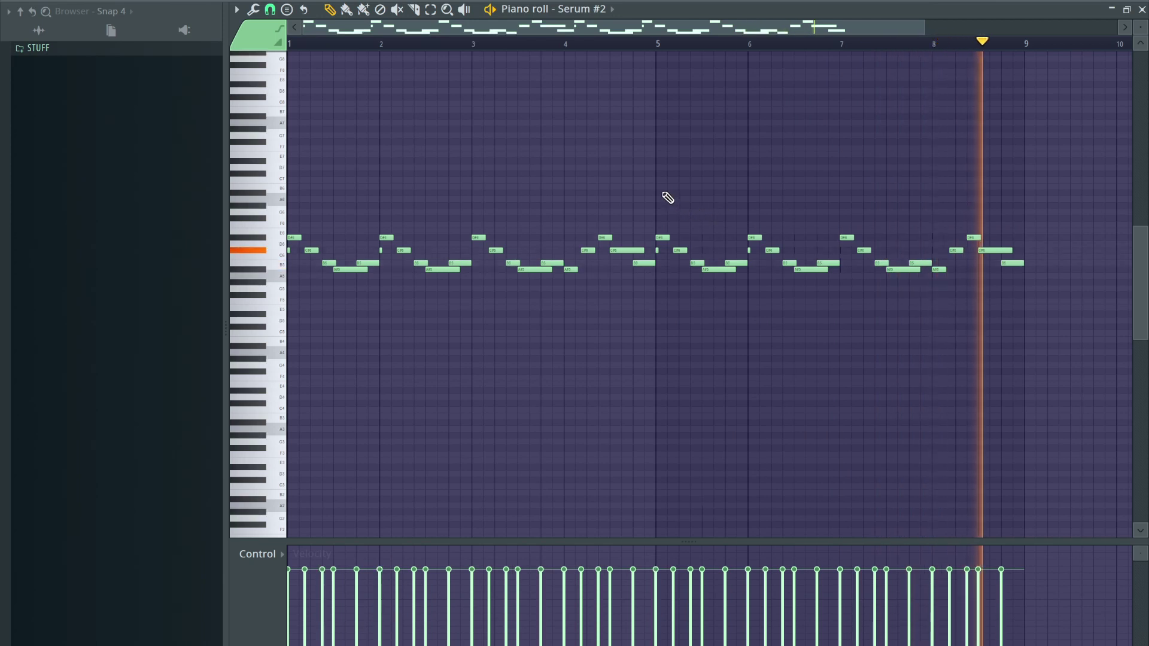
{"action": "left_click", "coordinate": [1142, 9]}
Step: Open the Serum #4 channel's piano roll and start playback of its notes
{"action": "right_click", "coordinate": [364, 146]}
{"action": "left_click", "coordinate": [412, 147]}
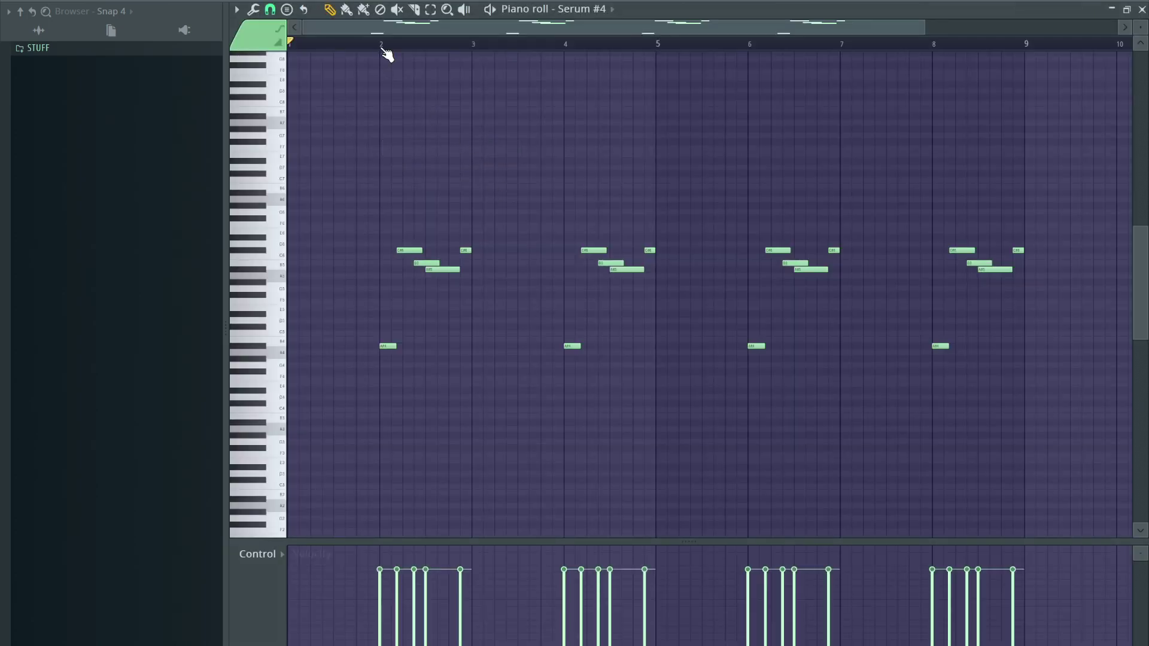
{"action": "key", "text": "space"}
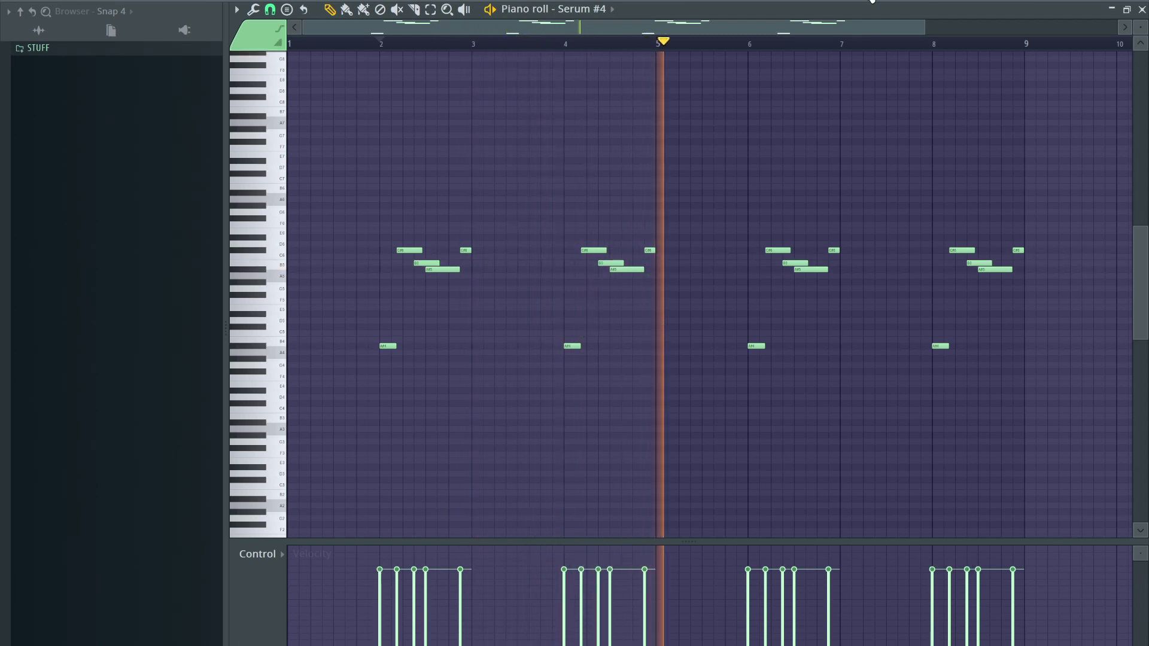
Step: Inspect the FabFilter Pro-Q 3 curve on the Serum #4 mixer track
{"action": "key", "text": "F9"}
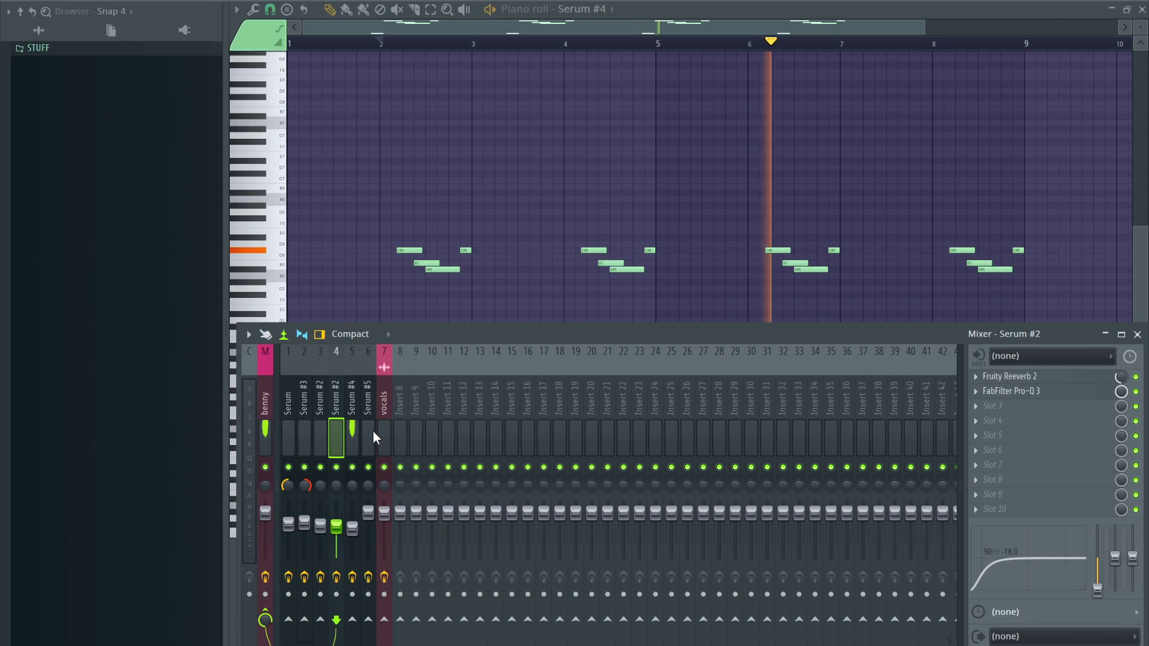
{"action": "left_click", "coordinate": [352, 437]}
{"action": "left_click", "coordinate": [1011, 376]}
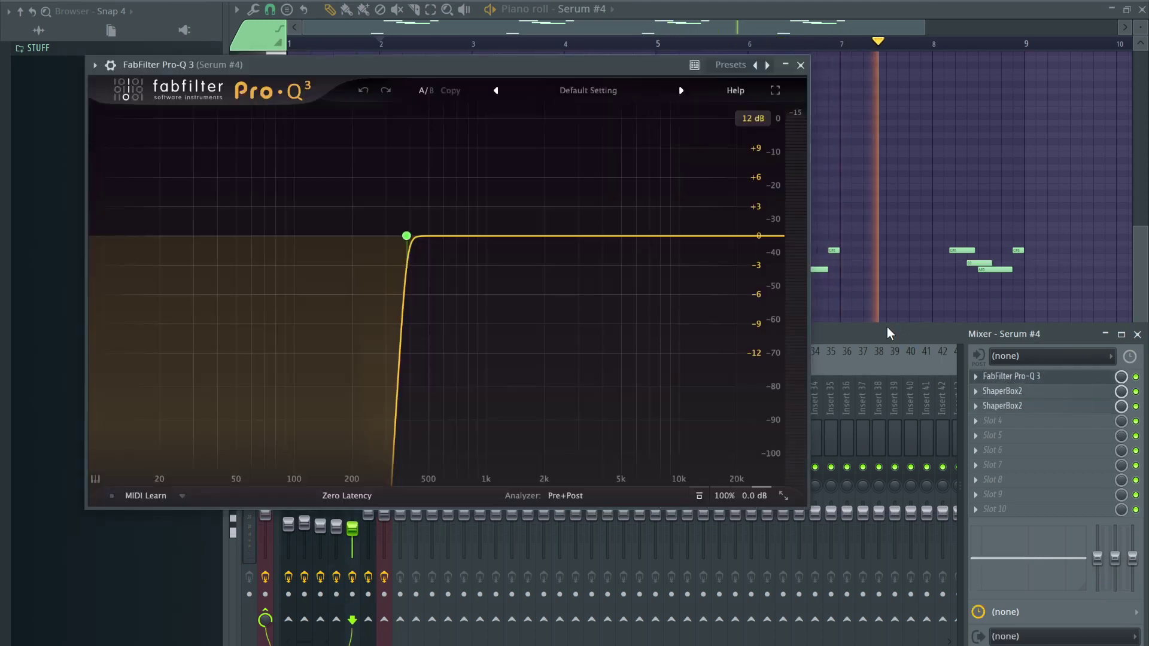
{"action": "left_click", "coordinate": [800, 65]}
Step: Inspect both ShaperBox2 effects on the Serum #4 mixer track, stop playback and return to the channel rack
{"action": "left_click", "coordinate": [1017, 401]}
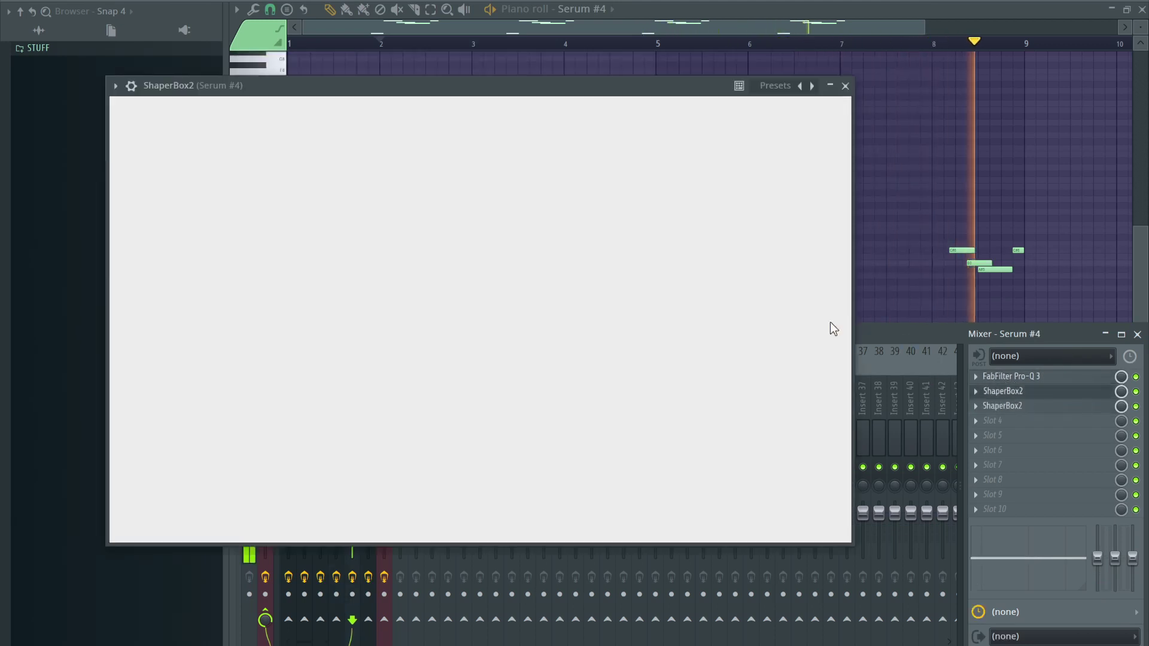
{"action": "left_click", "coordinate": [845, 86]}
{"action": "left_click", "coordinate": [1040, 407]}
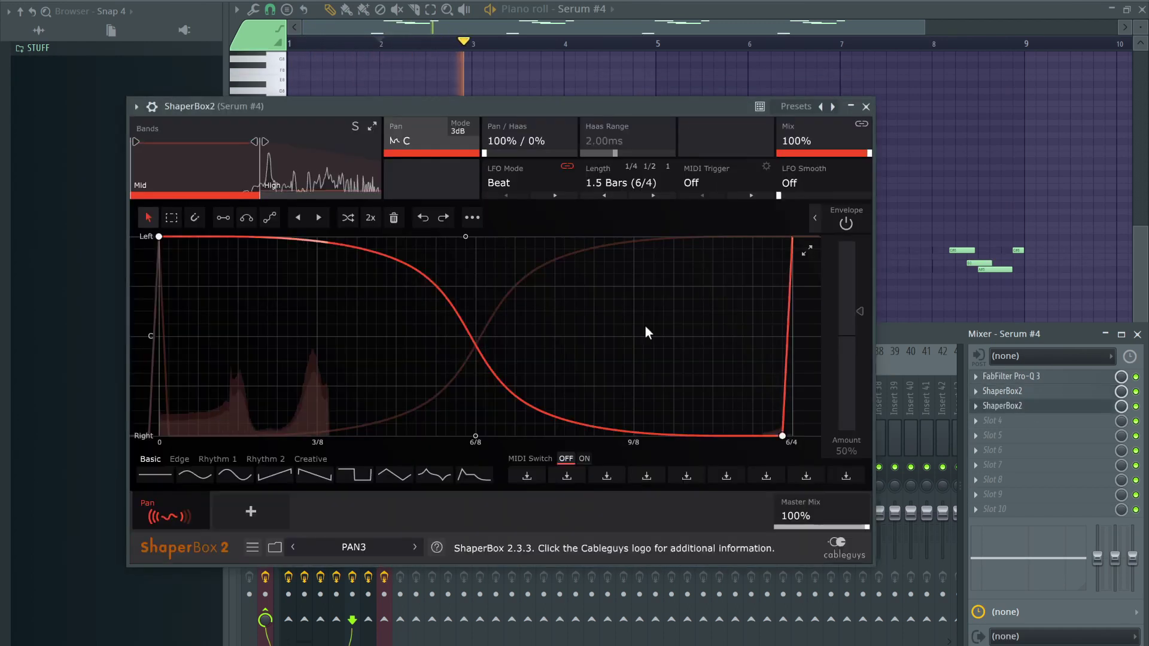
{"action": "left_click", "coordinate": [865, 107]}
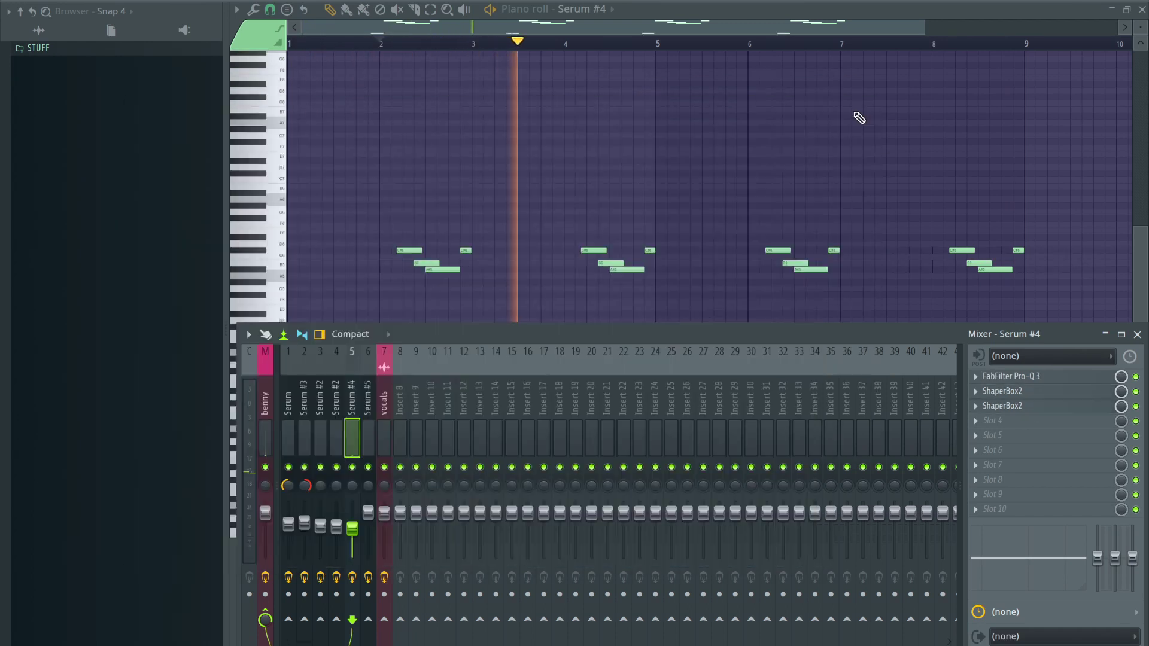
{"action": "left_click", "coordinate": [1137, 334]}
{"action": "key", "text": "space"}
{"action": "left_click", "coordinate": [1140, 10]}
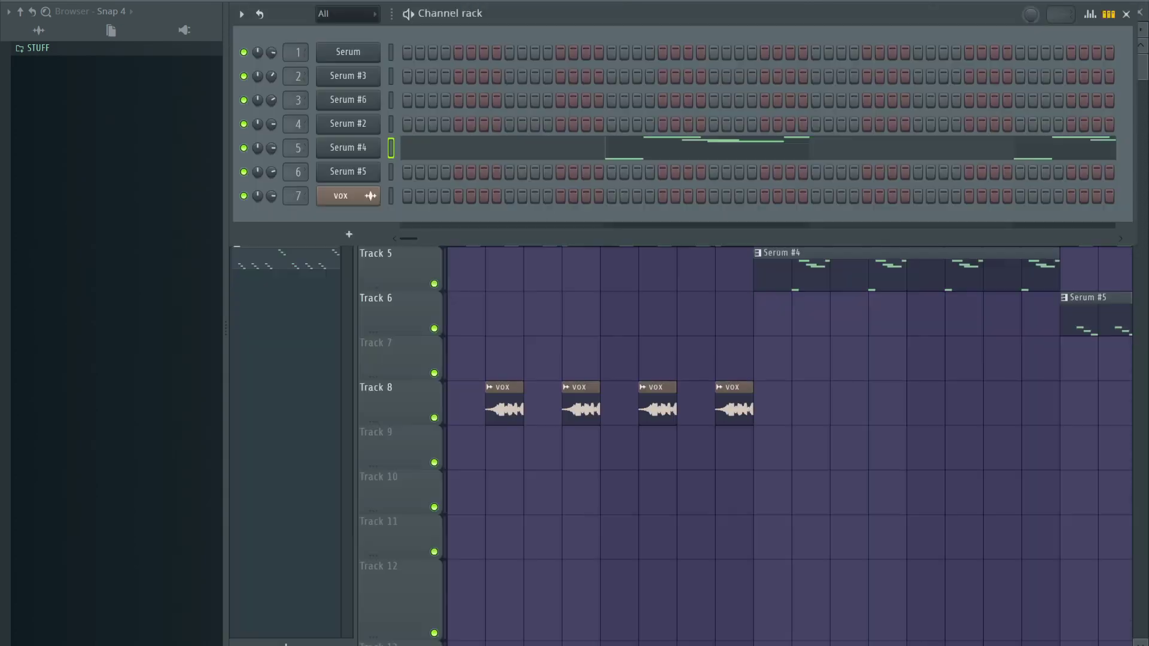
Step: Open the Serum #5 channel's piano roll and start playback of its notes
{"action": "right_click", "coordinate": [353, 190]}
{"action": "right_click", "coordinate": [355, 174]}
{"action": "left_click", "coordinate": [413, 171]}
{"action": "key", "text": "space"}
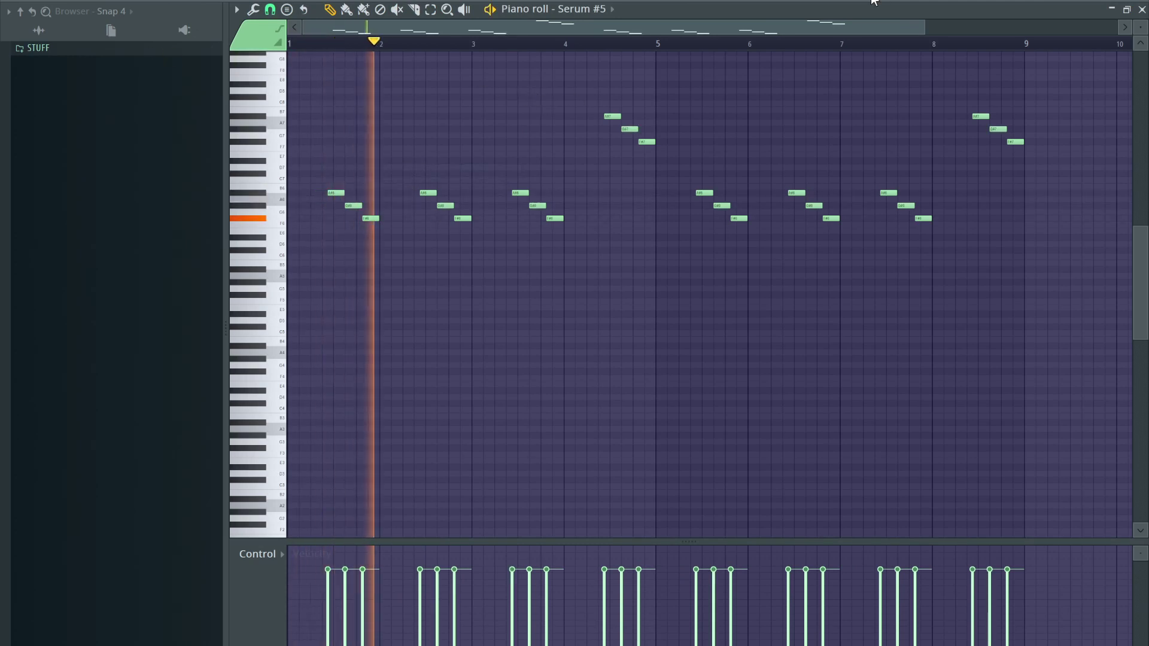
Step: Inspect the Portal effect on the Serum #5 mixer track, including its grain controls
{"action": "key", "text": "F9"}
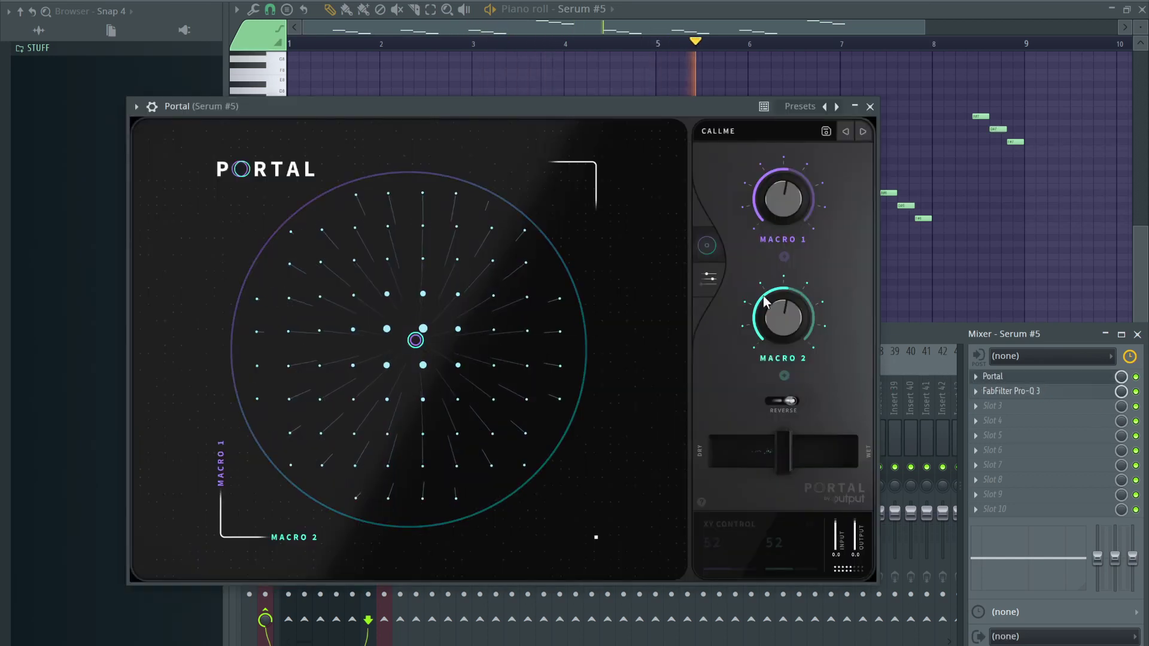
{"action": "left_click", "coordinate": [719, 276]}
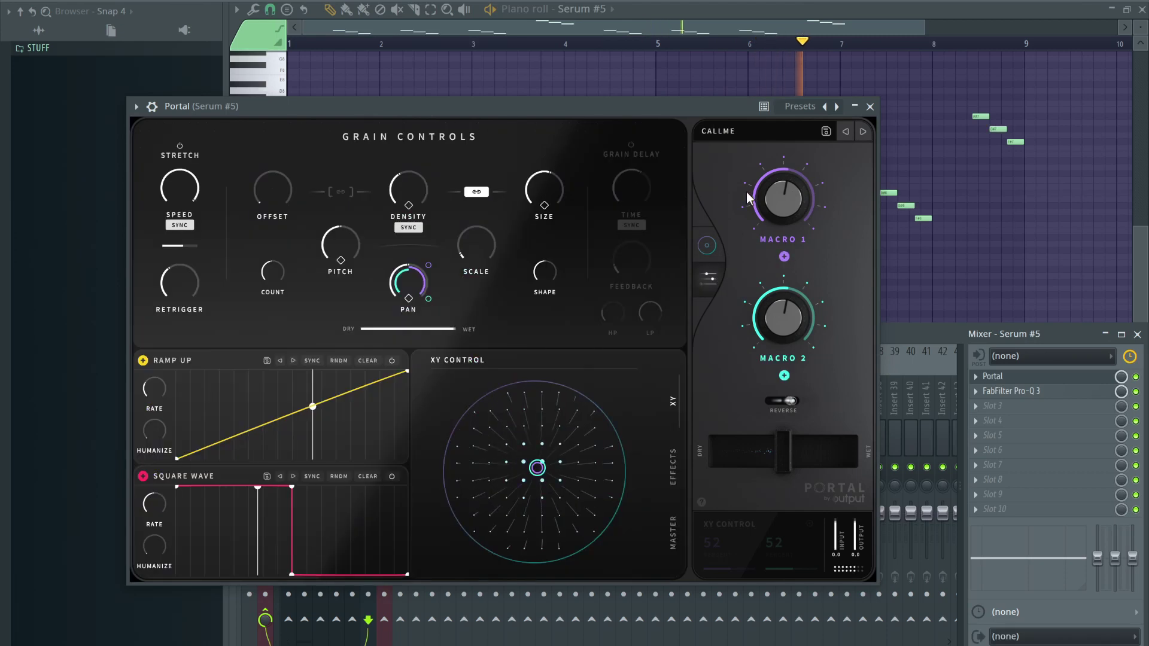
{"action": "left_click", "coordinate": [870, 106]}
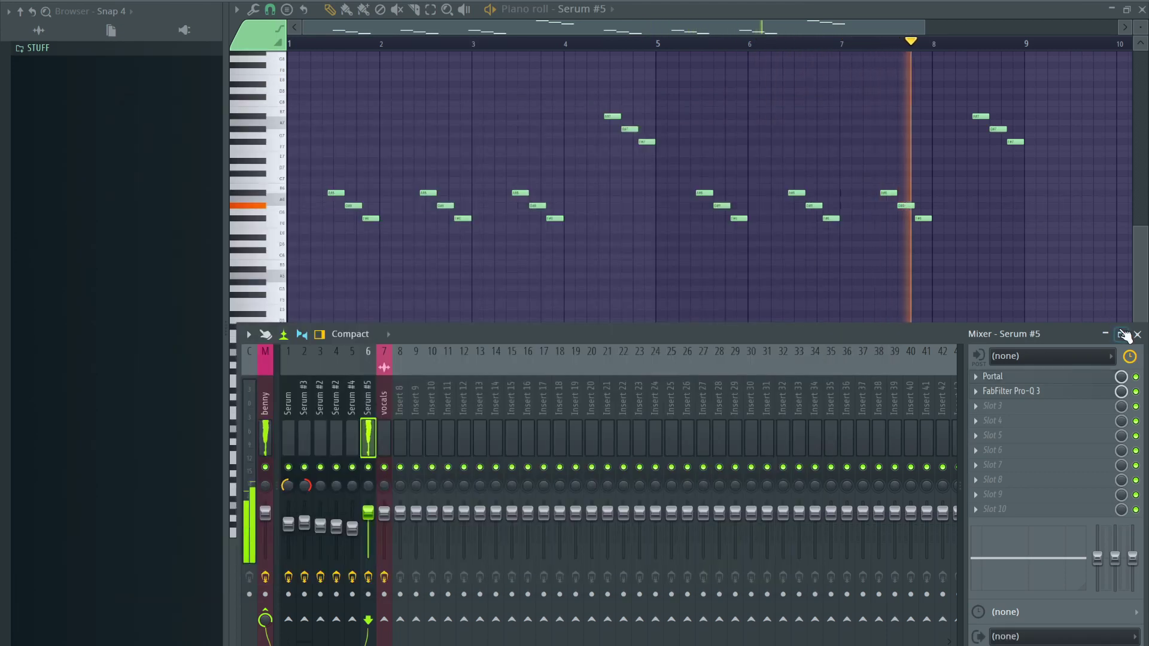
Step: Inspect the FabFilter Pro-Q 3 curve on the Serum #5 mixer track, and close the mixer and piano roll
{"action": "left_click", "coordinate": [1017, 391]}
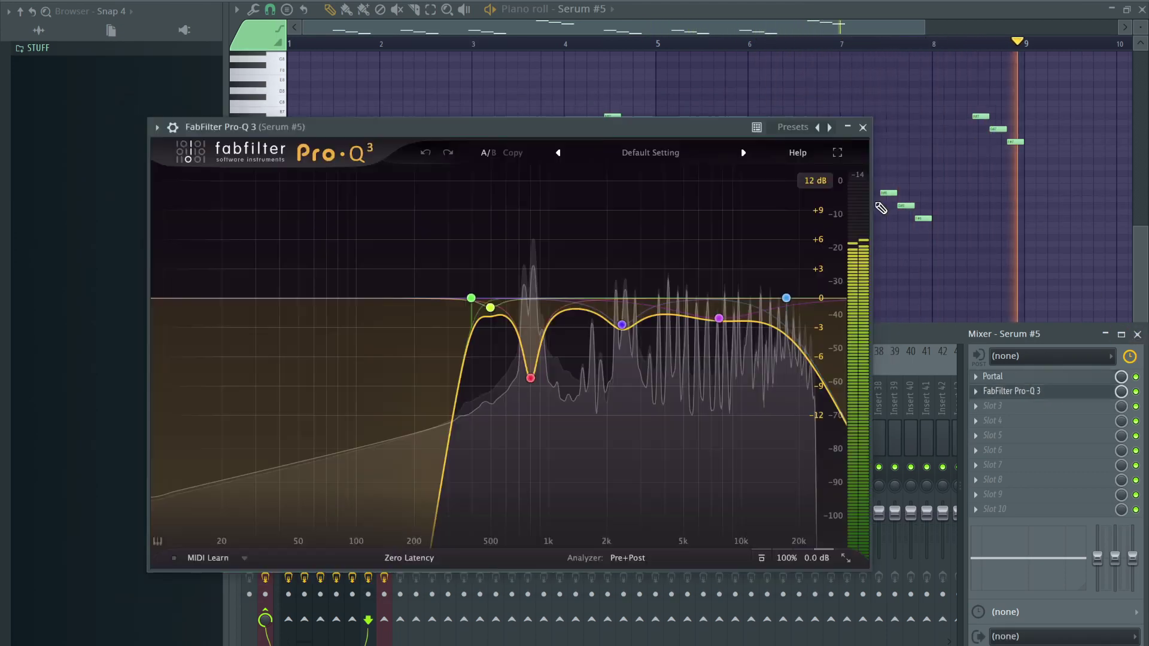
{"action": "left_click", "coordinate": [863, 127]}
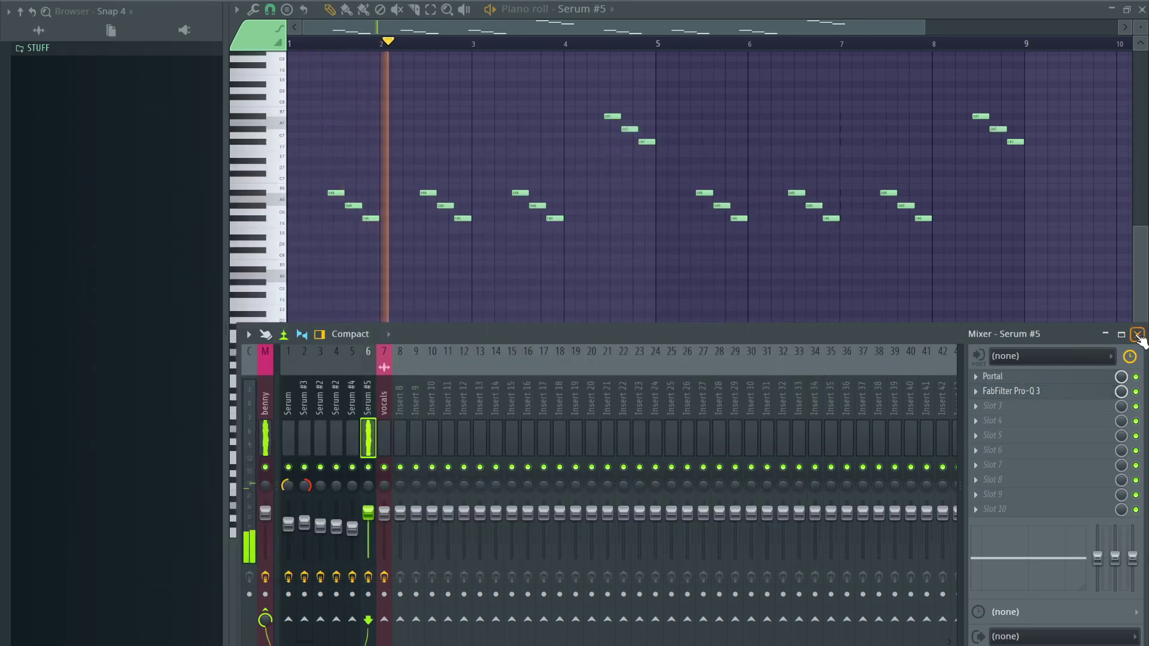
{"action": "left_click", "coordinate": [1136, 334]}
{"action": "left_click", "coordinate": [1141, 9]}
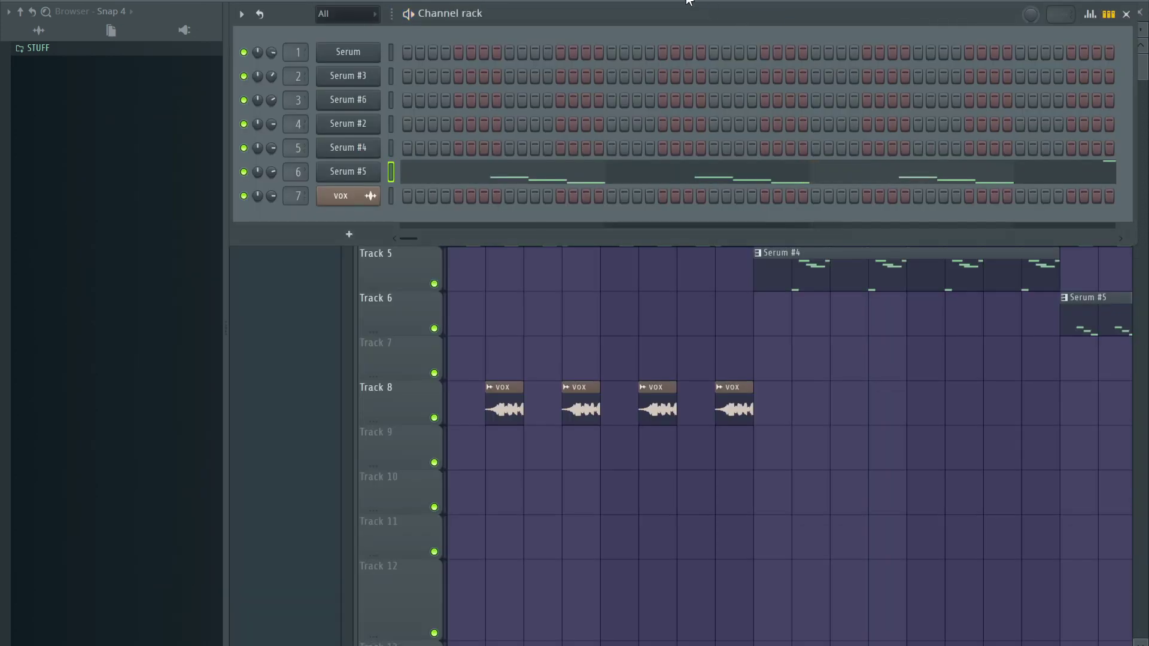
Step: Solo the vox clips on Track 8 in the playlist and set bars 1 through 8 as the playback loop
{"action": "key", "text": "F6"}
{"action": "scroll", "coordinate": [456, 359], "scroll_direction": "up", "scroll_amount": 2}
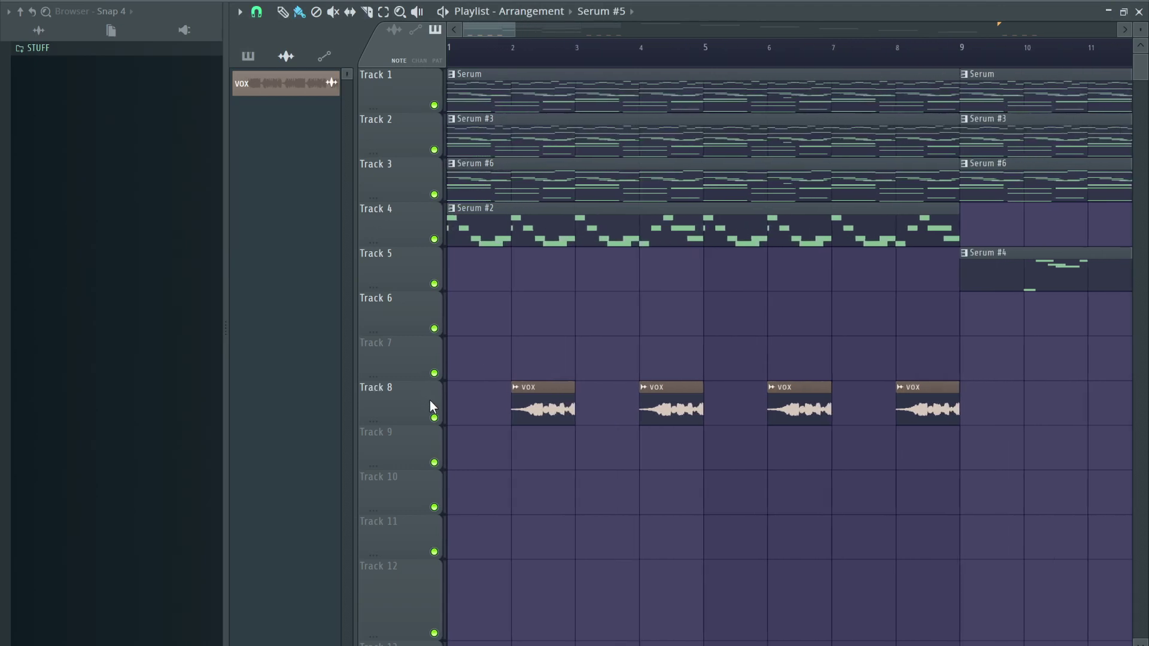
{"action": "right_click", "coordinate": [433, 417]}
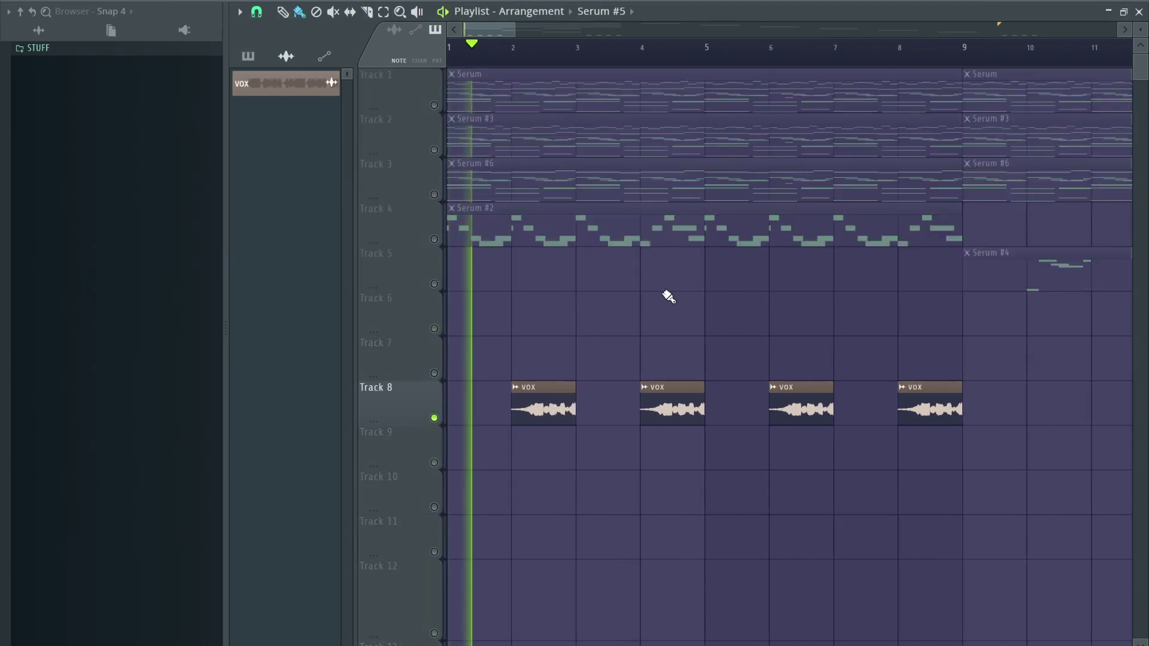
{"action": "scroll", "coordinate": [667, 299], "scroll_direction": "down", "scroll_amount": 2}
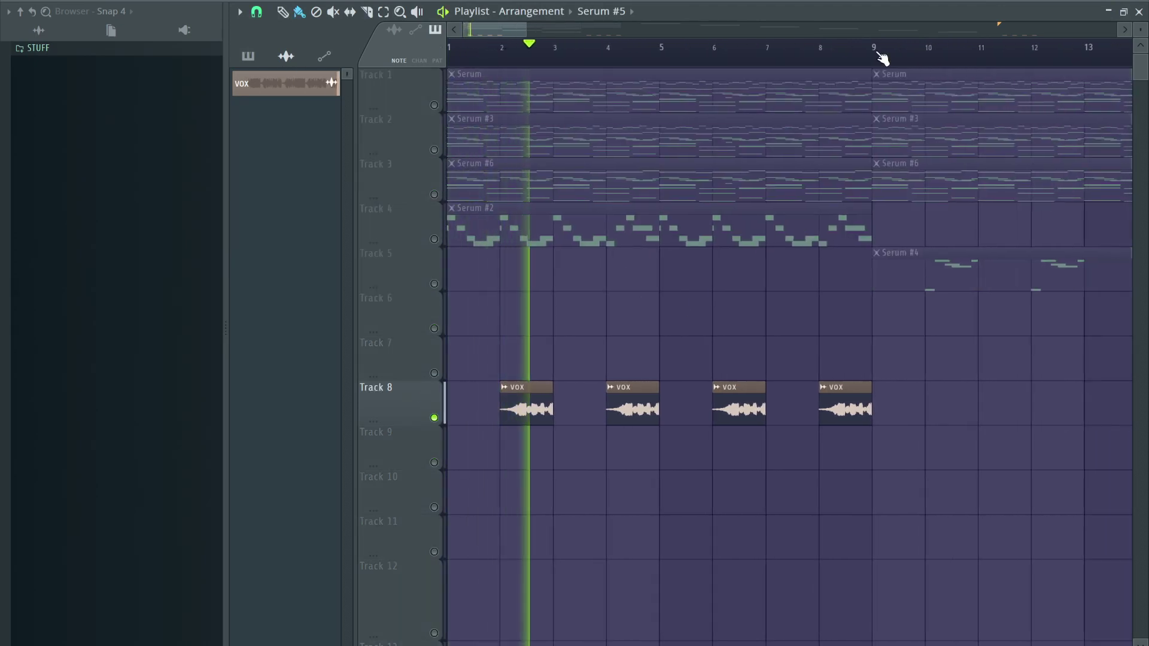
{"action": "left_click_drag", "start_coordinate": [882, 56], "coordinate": [125, 90]}
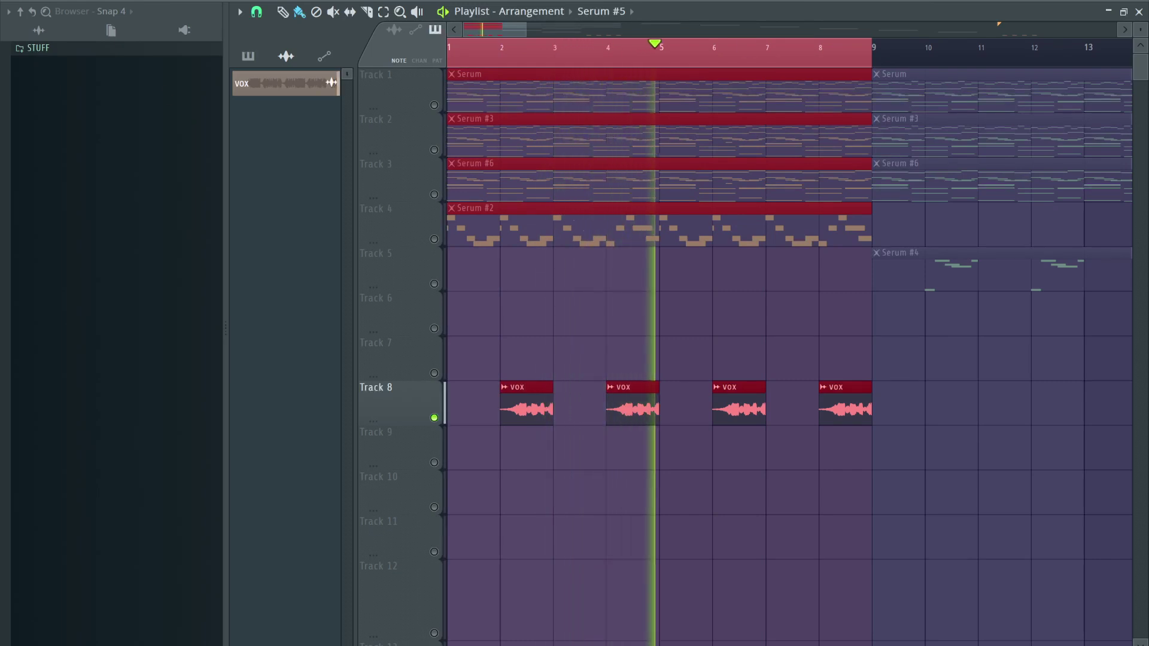
Step: Review the Time, Filter, Volume, Pan and Width curves of ShaperBox 2 on the vocals mixer track
{"action": "key", "text": "F9"}
{"action": "left_click", "coordinate": [387, 450]}
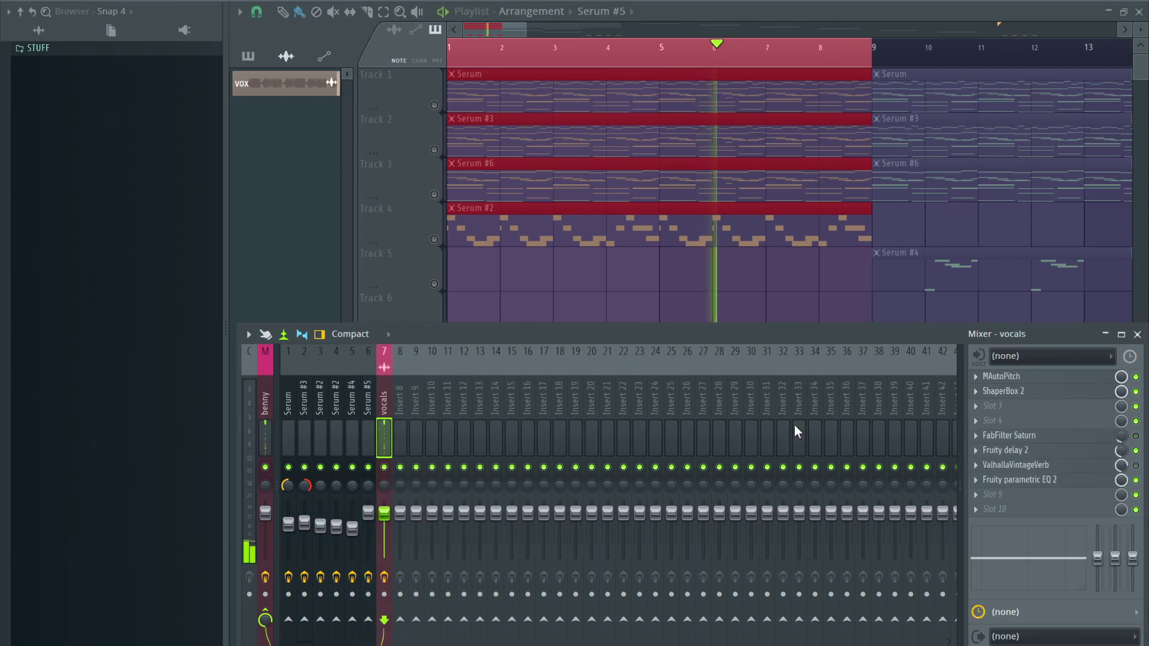
{"action": "left_click", "coordinate": [1011, 391]}
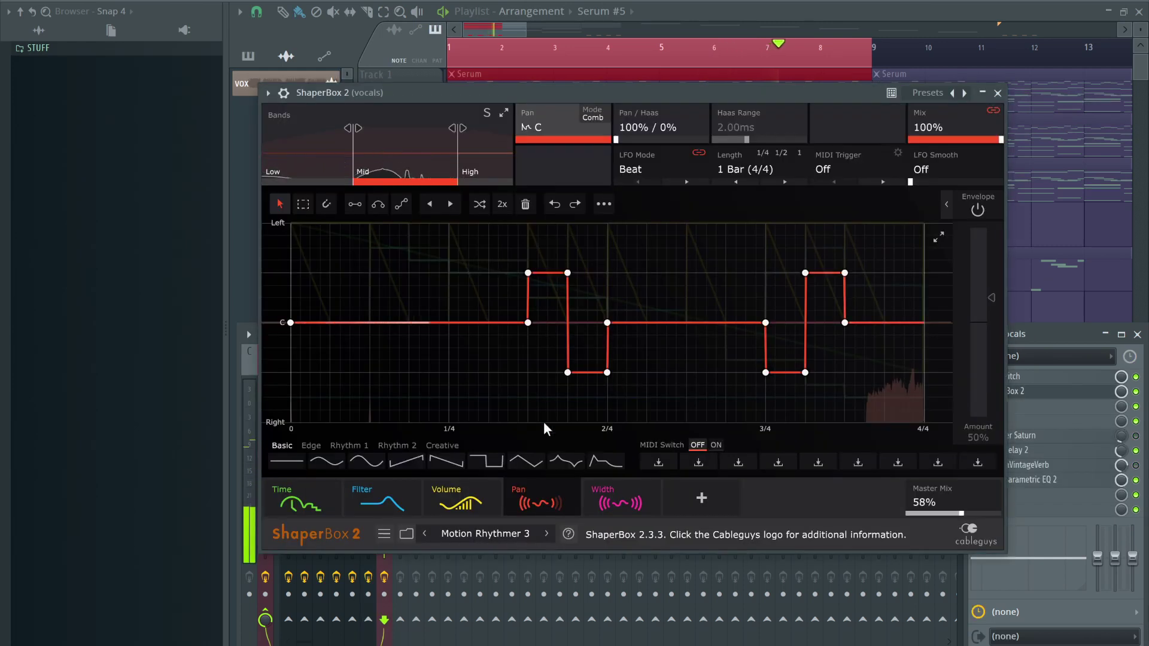
{"action": "left_click", "coordinate": [321, 482]}
{"action": "left_click", "coordinate": [376, 482]}
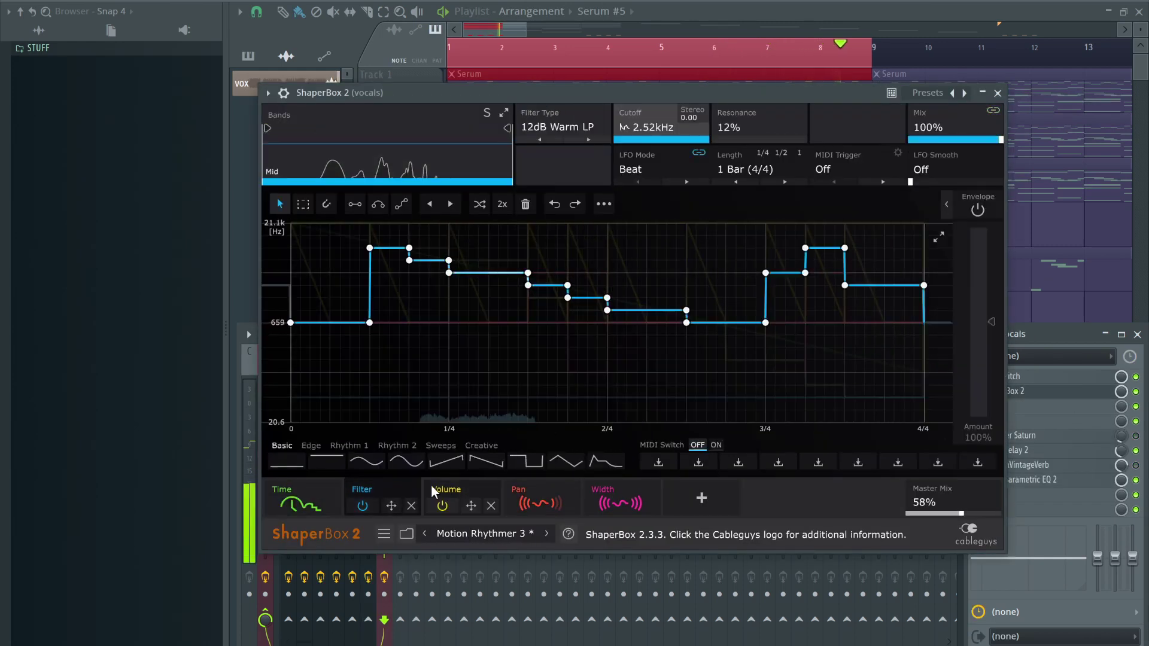
{"action": "left_click", "coordinate": [471, 491]}
{"action": "left_click", "coordinate": [536, 486]}
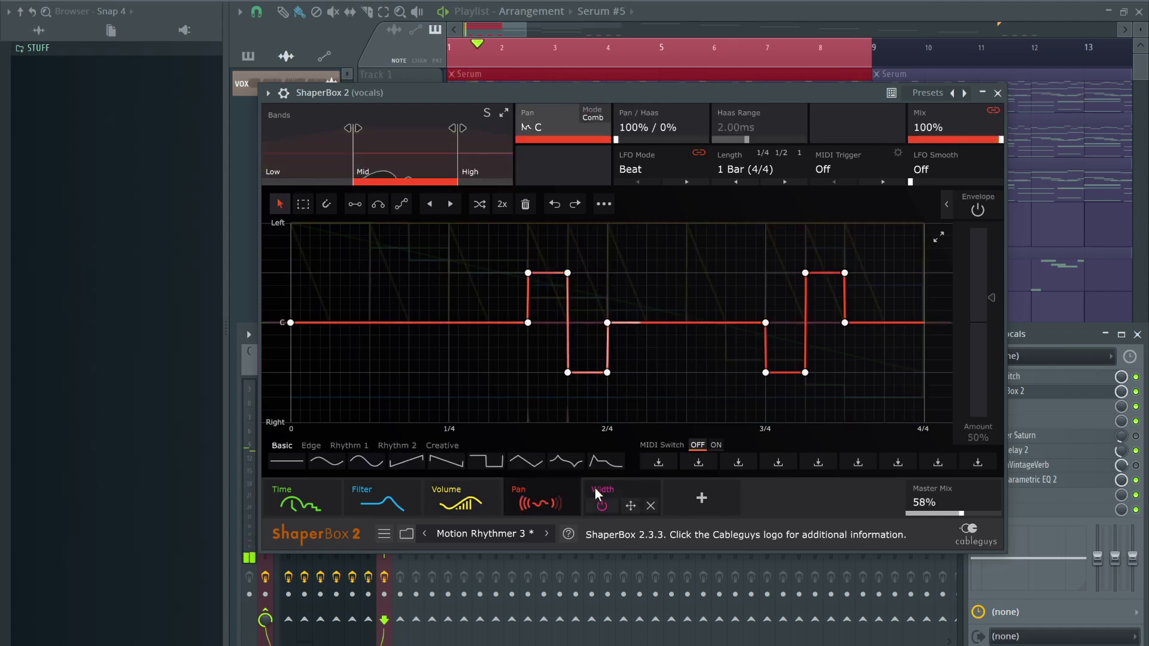
{"action": "left_click", "coordinate": [594, 487]}
{"action": "left_click", "coordinate": [997, 92]}
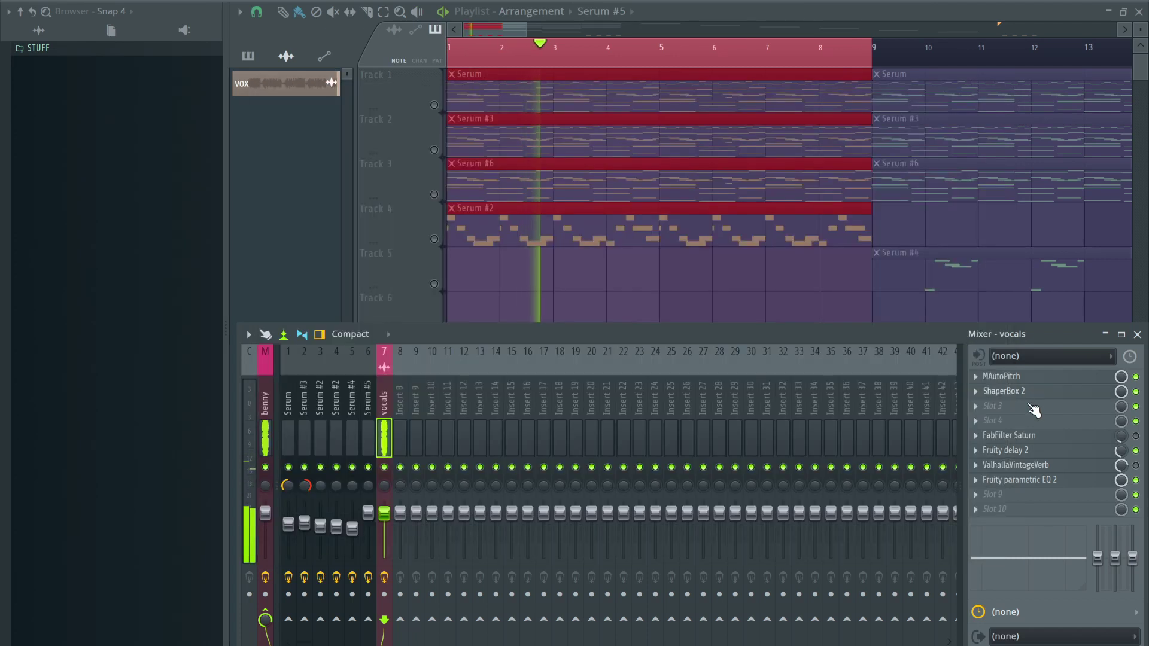
Step: Inspect the Fruity delay 2 and Fruity parametric EQ 2 settings on the vocals mixer track, and close the mixer
{"action": "left_click", "coordinate": [1020, 452]}
{"action": "left_click", "coordinate": [771, 137]}
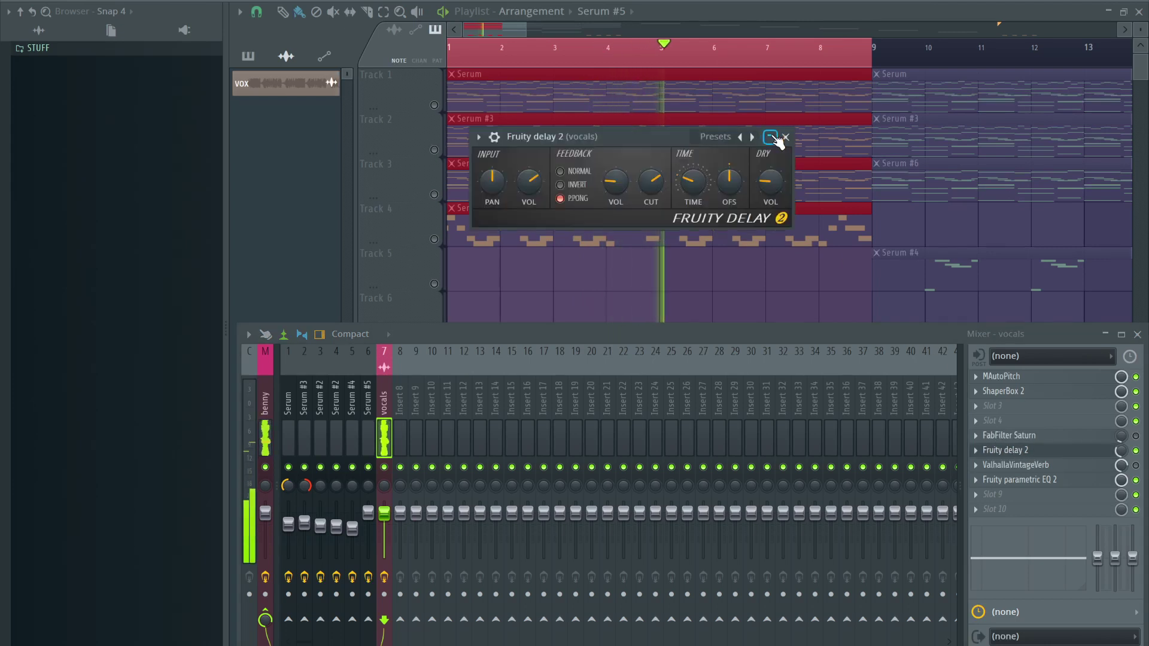
{"action": "left_click", "coordinate": [785, 137]}
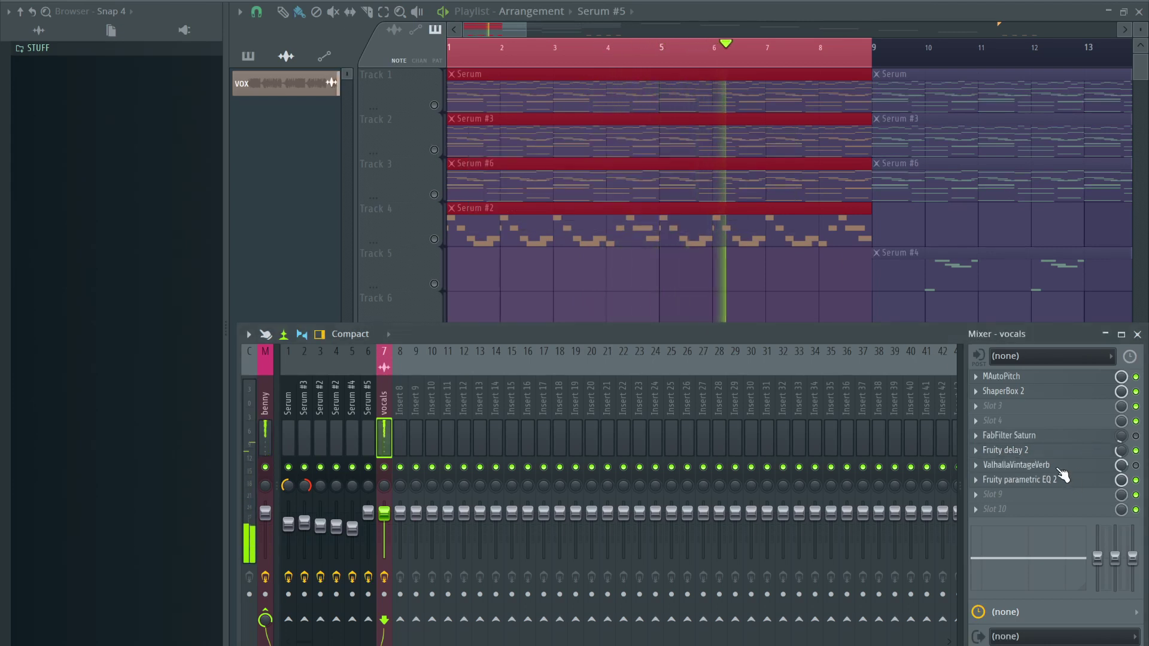
{"action": "left_click", "coordinate": [1054, 487]}
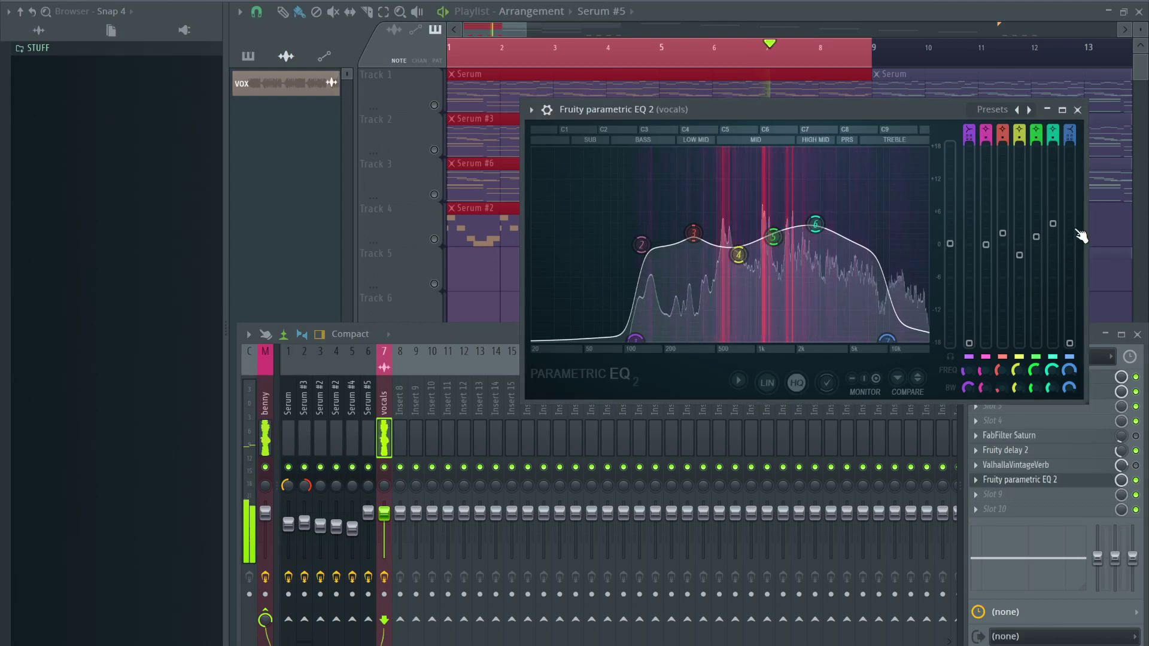
{"action": "left_click", "coordinate": [1084, 110]}
{"action": "left_click", "coordinate": [1137, 334]}
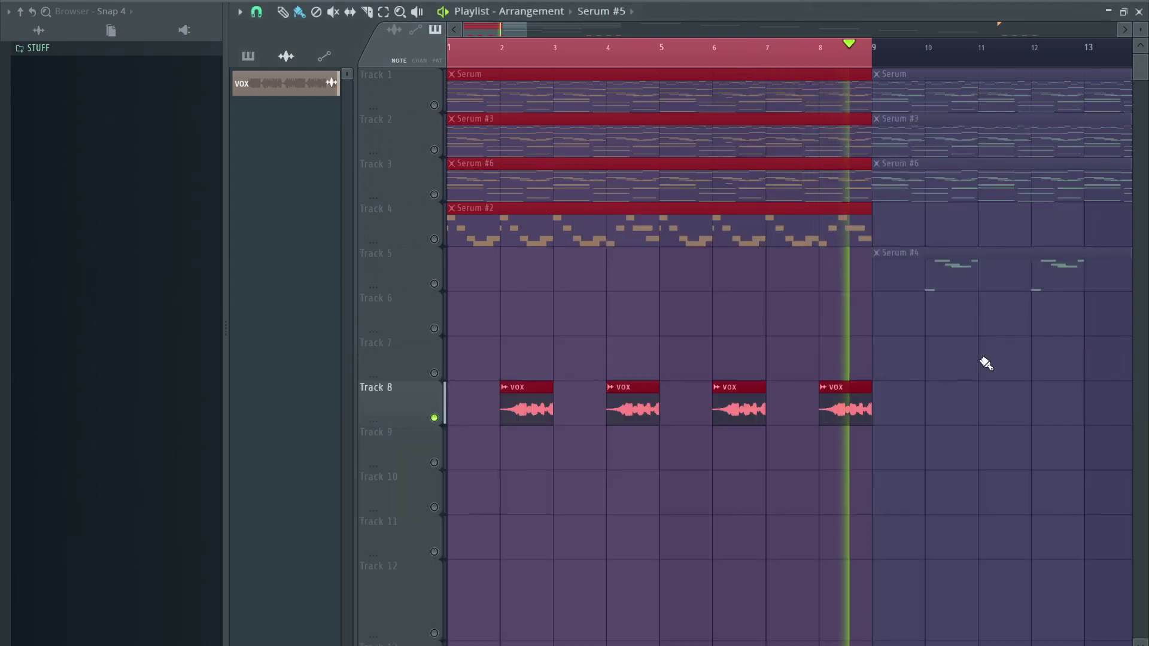